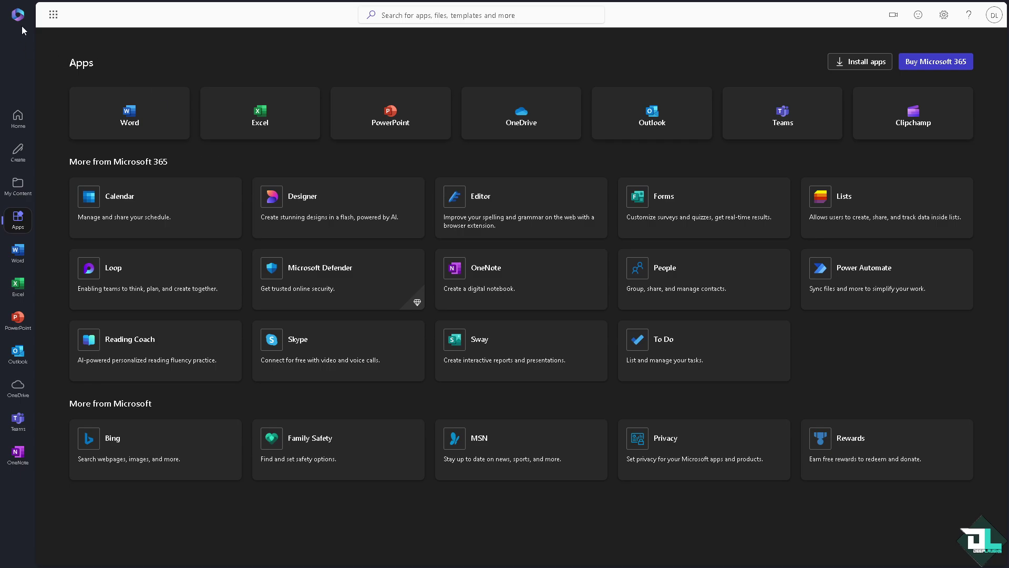
# Search Microsoft 365 for VISIO and reach the Visio product page
pyautogui.click(415, 15)
pyautogui.write('V')
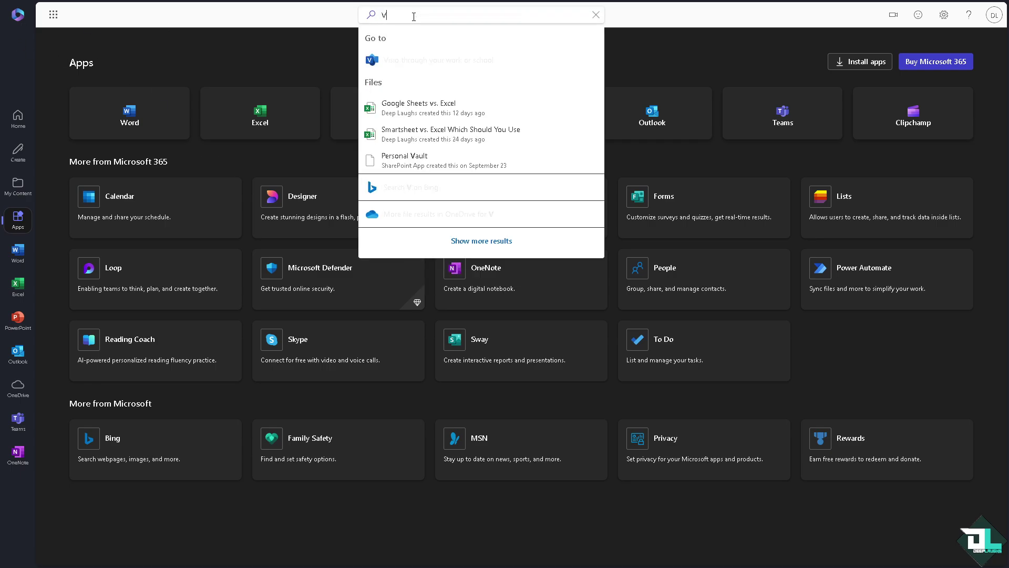
pyautogui.write('ISIO')
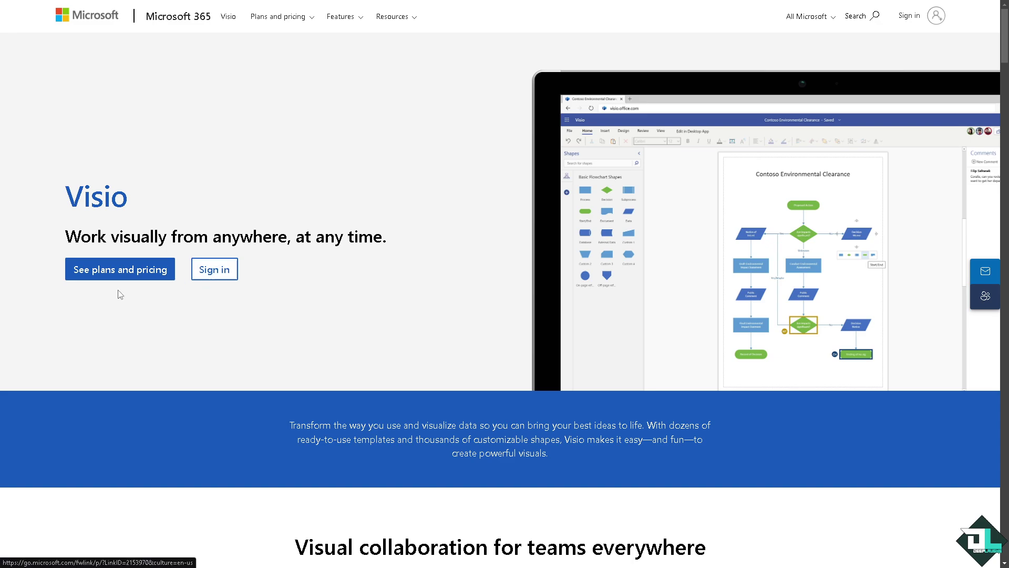
# Sign in to Visio on the web and land on its start page
pyautogui.click(224, 275)
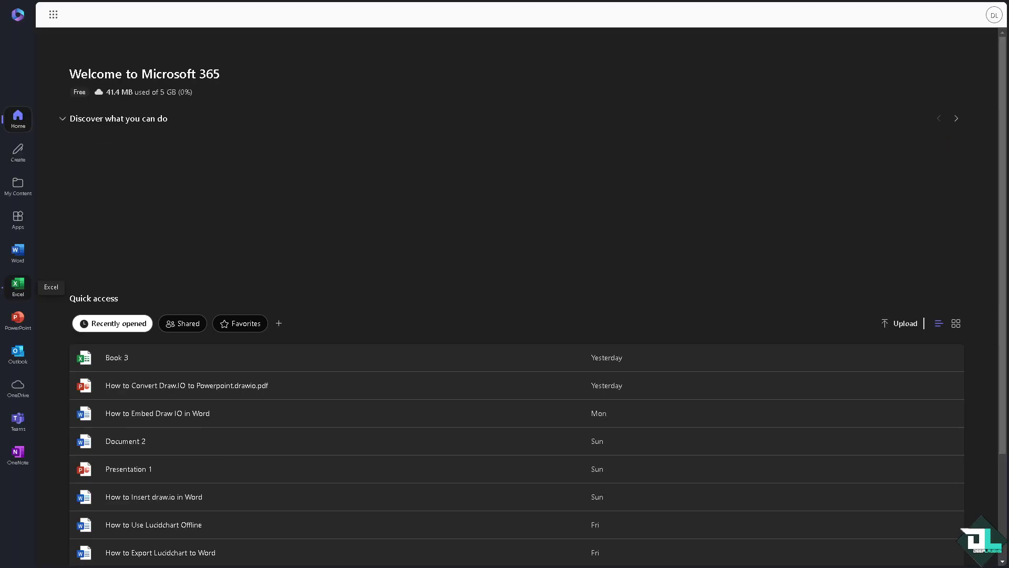
pyautogui.click(19, 286)
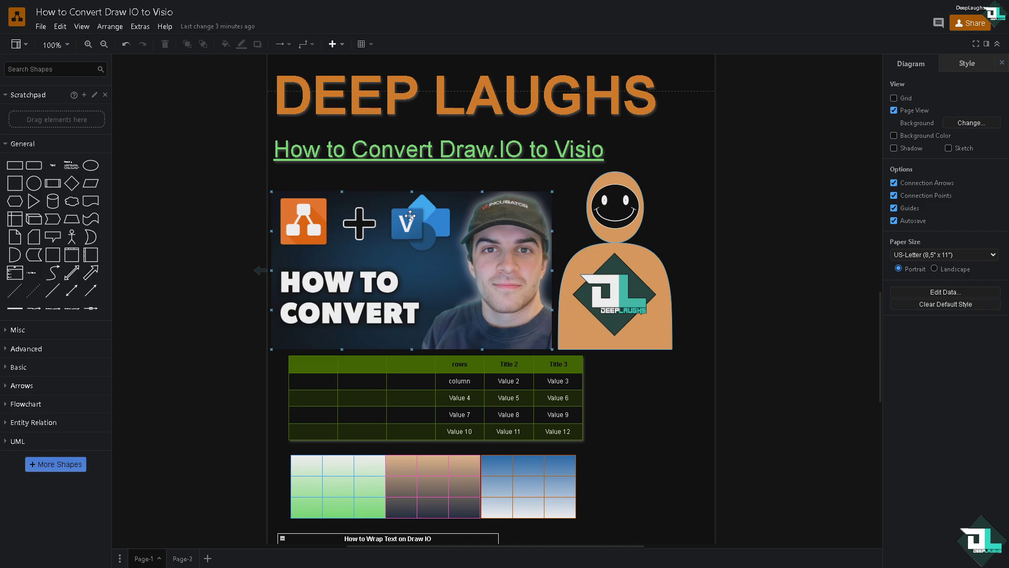
# Hide the Scratchpad, let the canvas fill the window, and save the diagram to Drive
pyautogui.click(105, 94)
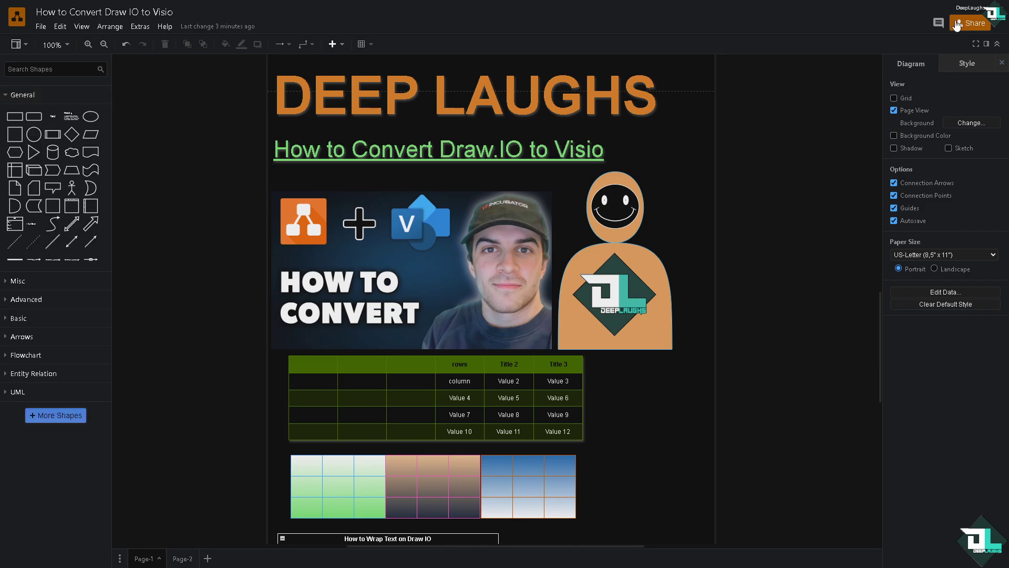
pyautogui.click(975, 43)
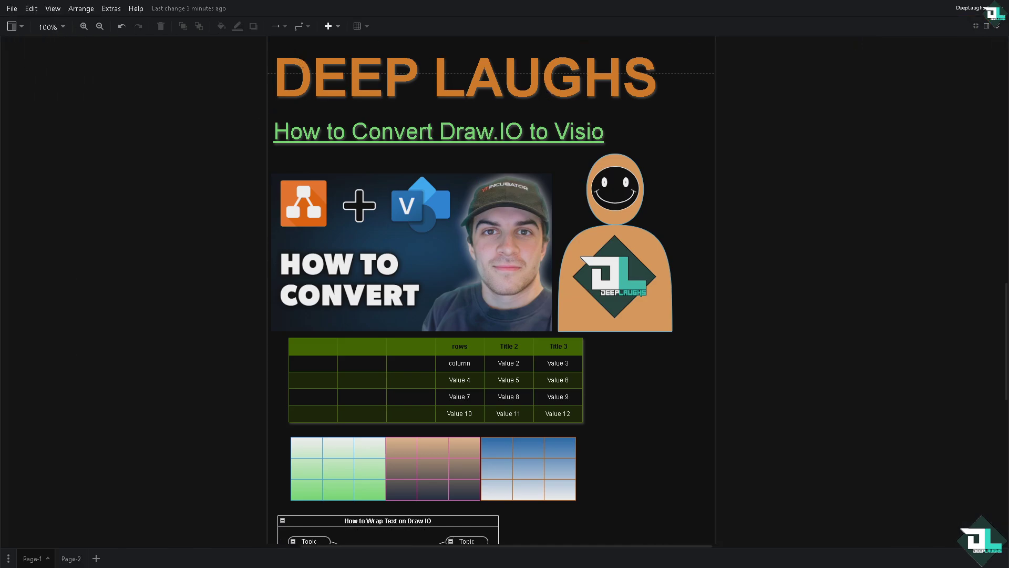
pyautogui.click(12, 8)
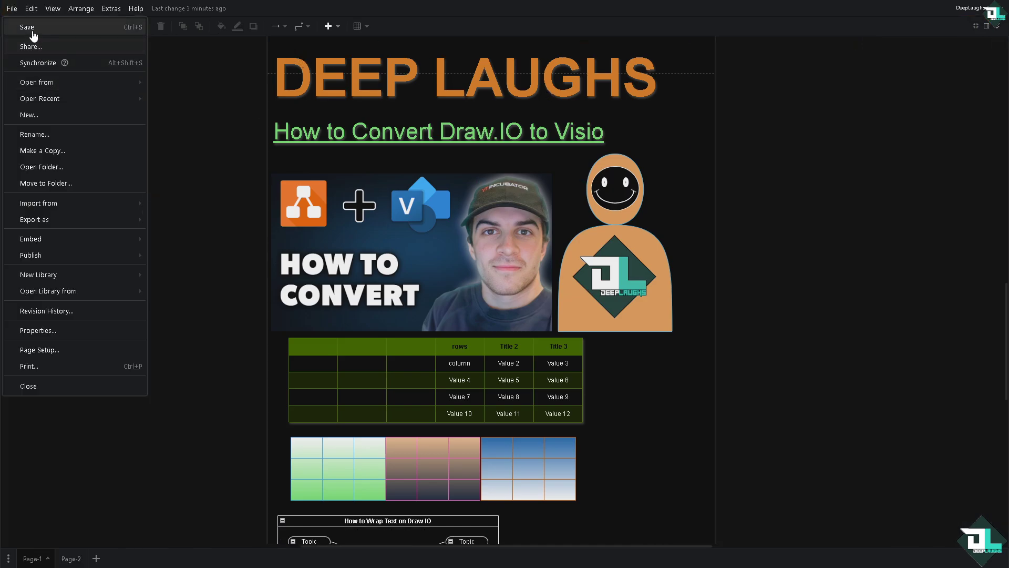
pyautogui.click(33, 34)
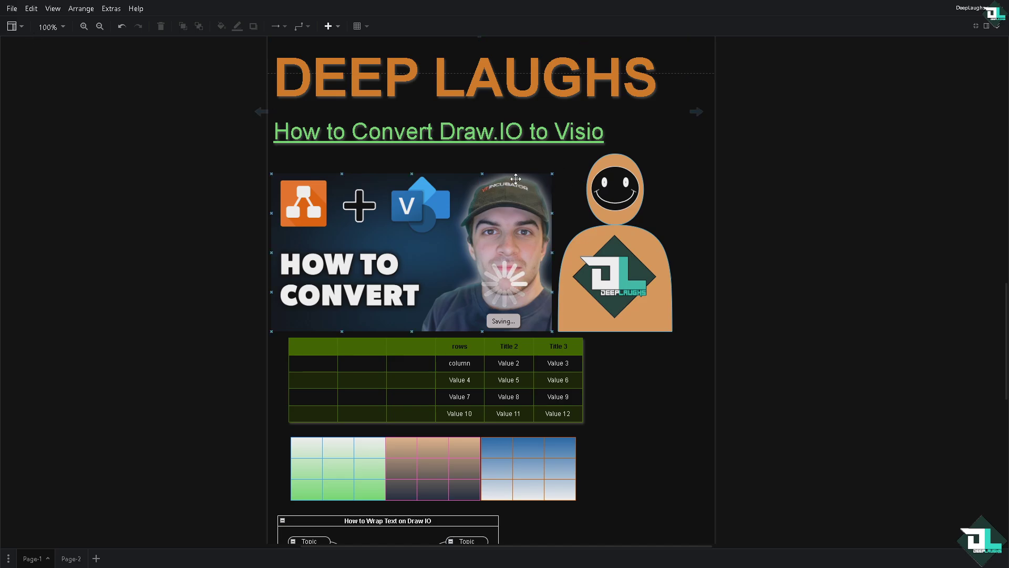
pyautogui.click(379, 174)
pyautogui.click(81, 76)
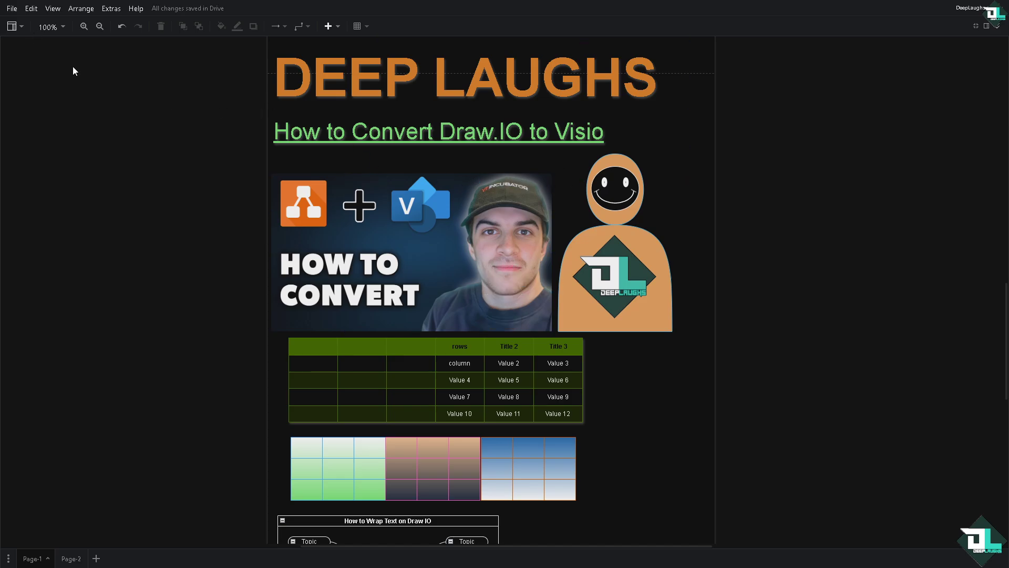
pyautogui.click(12, 14)
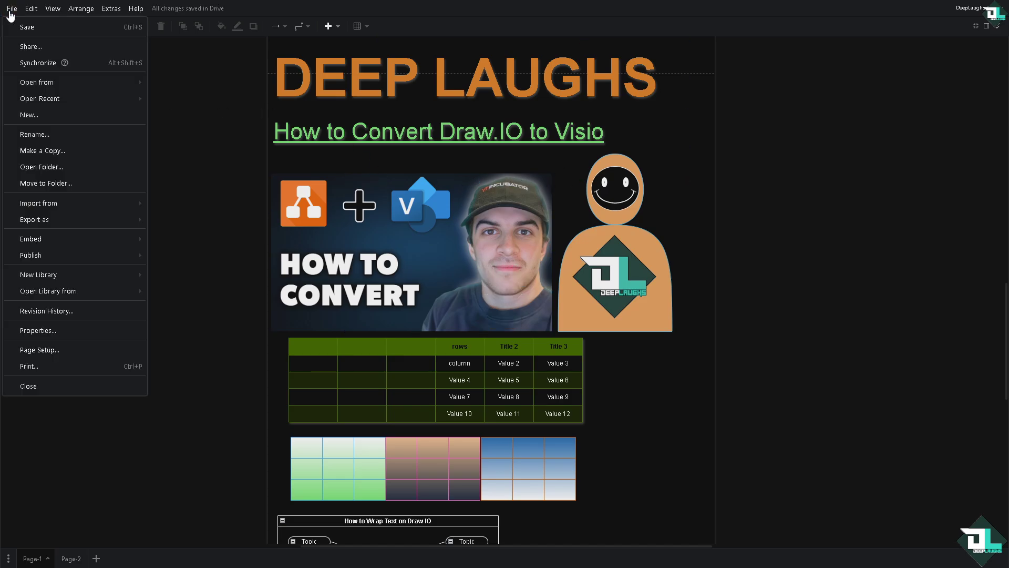
pyautogui.moveTo(47, 219)
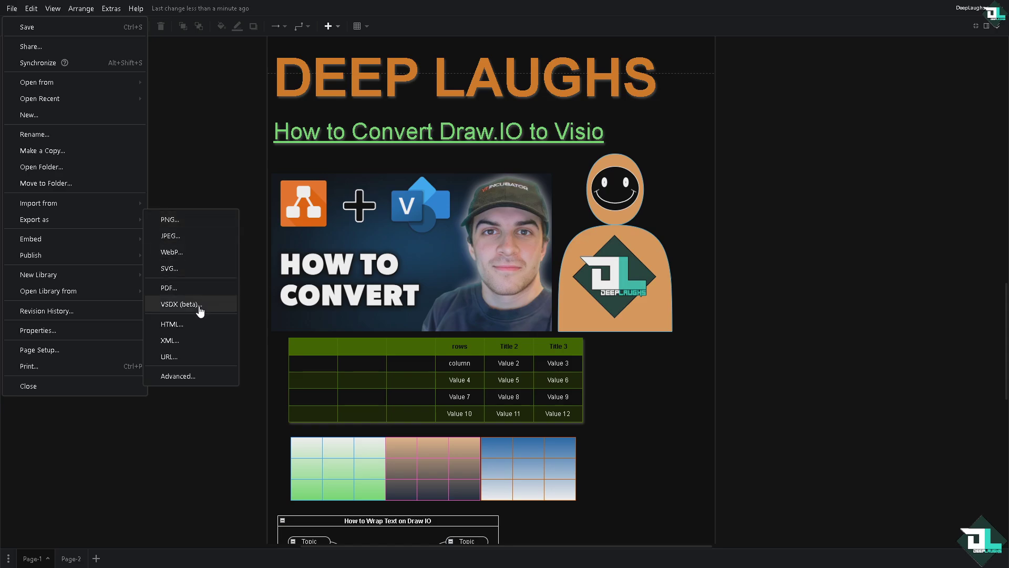
# Export all pages as VSDX (beta) with OneDrive – My Files as the destination
pyautogui.click(195, 308)
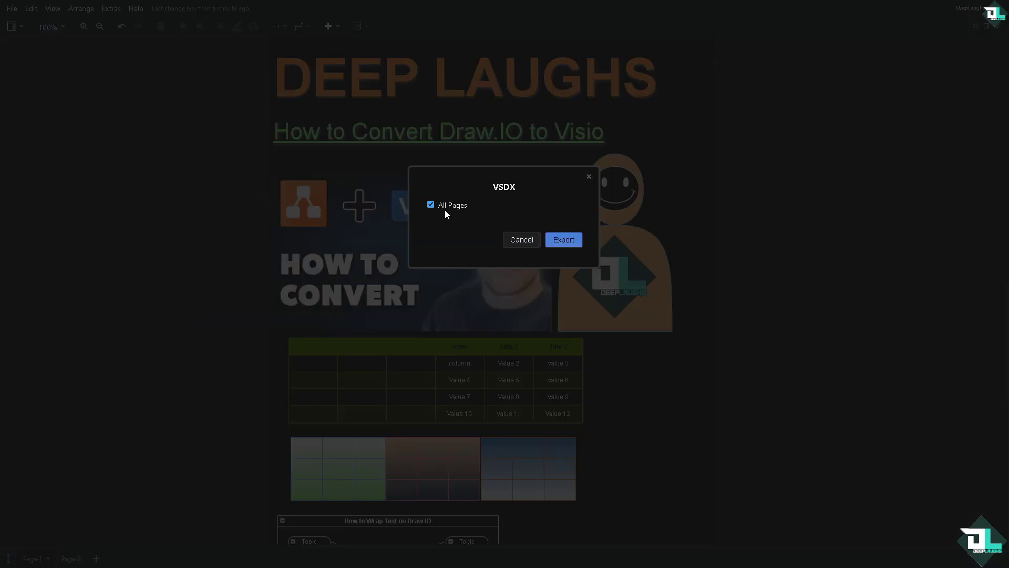
pyautogui.click(558, 243)
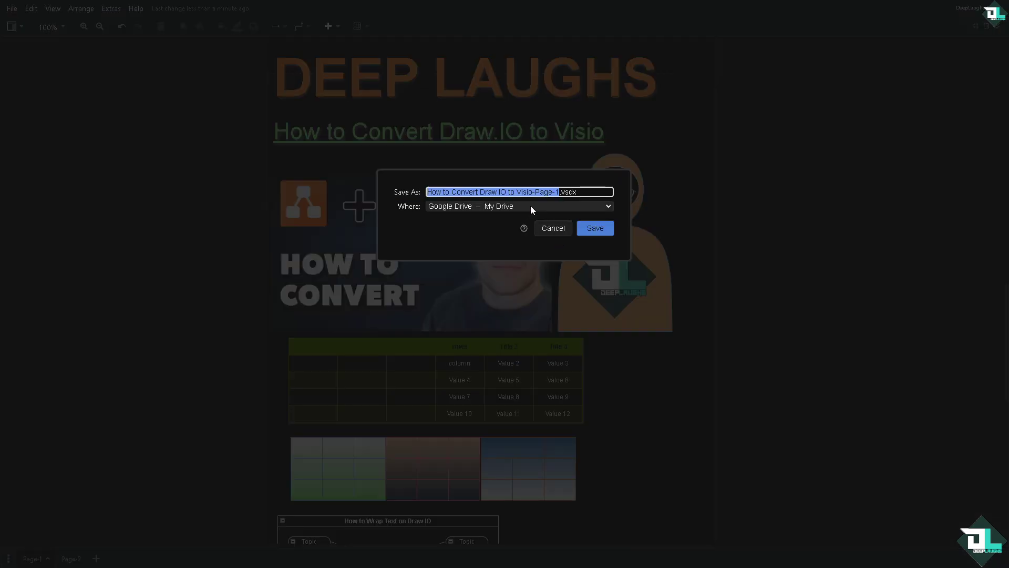
pyautogui.click(557, 206)
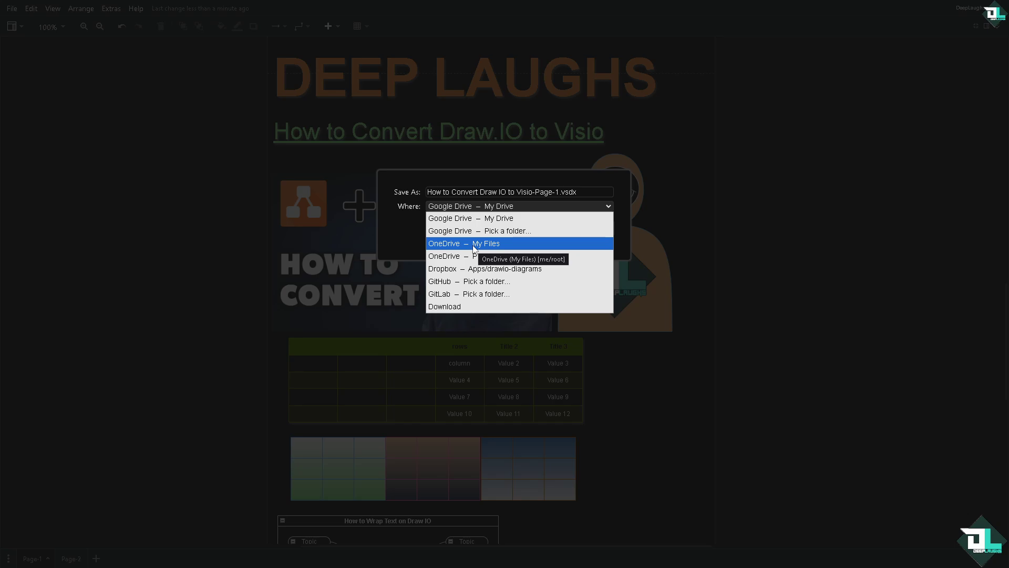
pyautogui.click(474, 246)
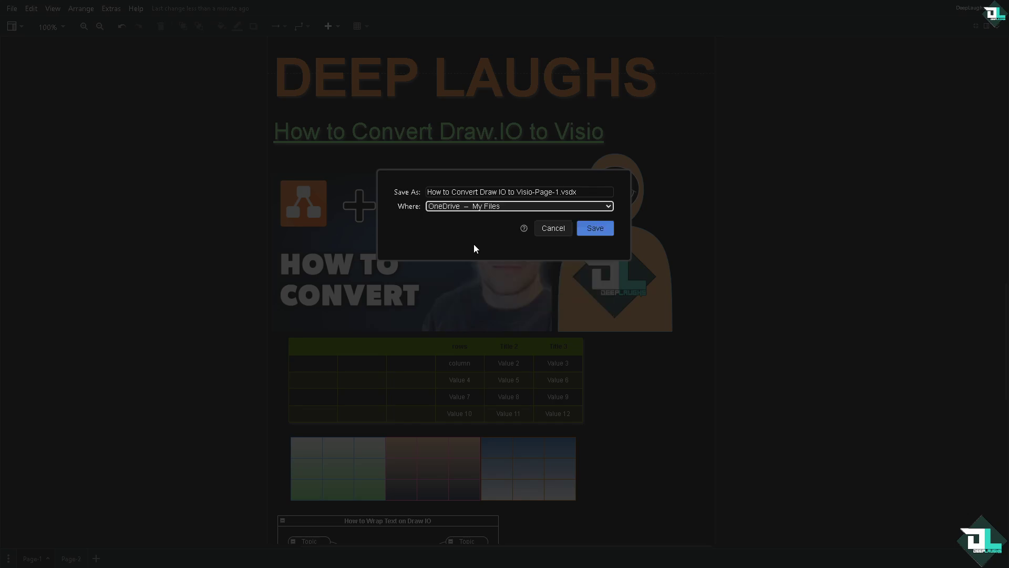
# Save How to Convert Draw IO to Visio-Page-1.vsdx to OneDrive for opening in Visio
pyautogui.click(588, 229)
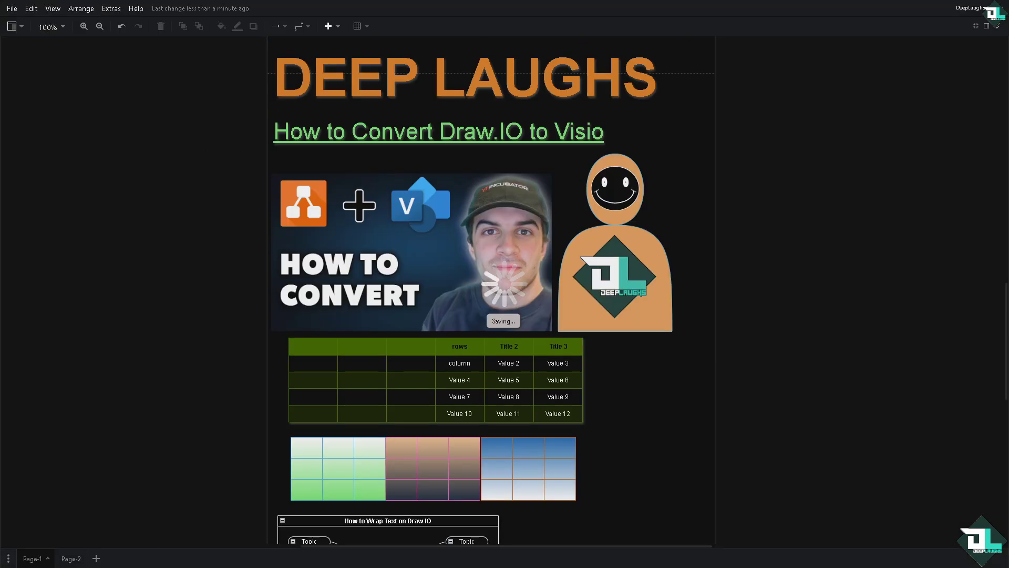